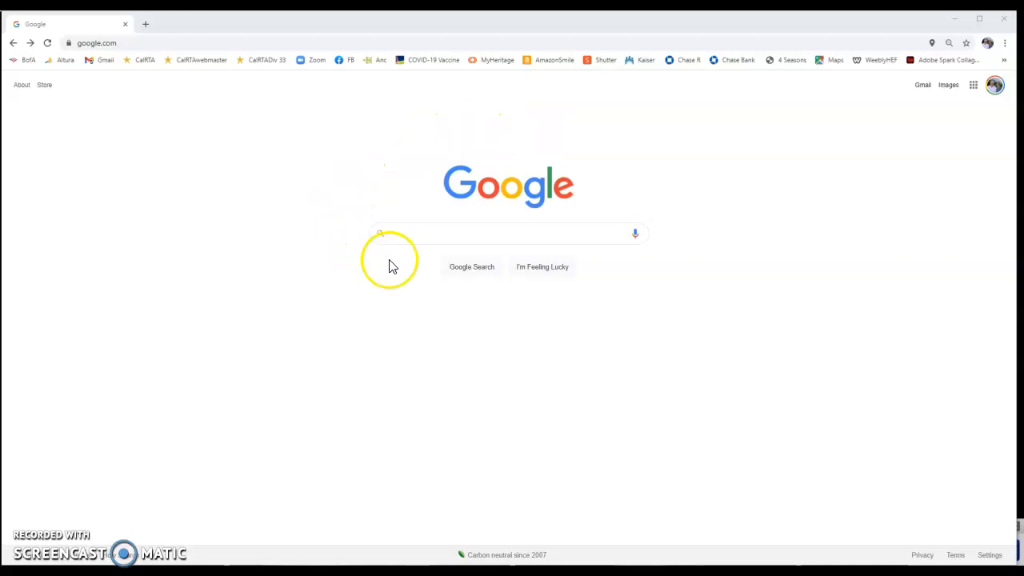
- Search Google for zoom.us
click(437, 233)
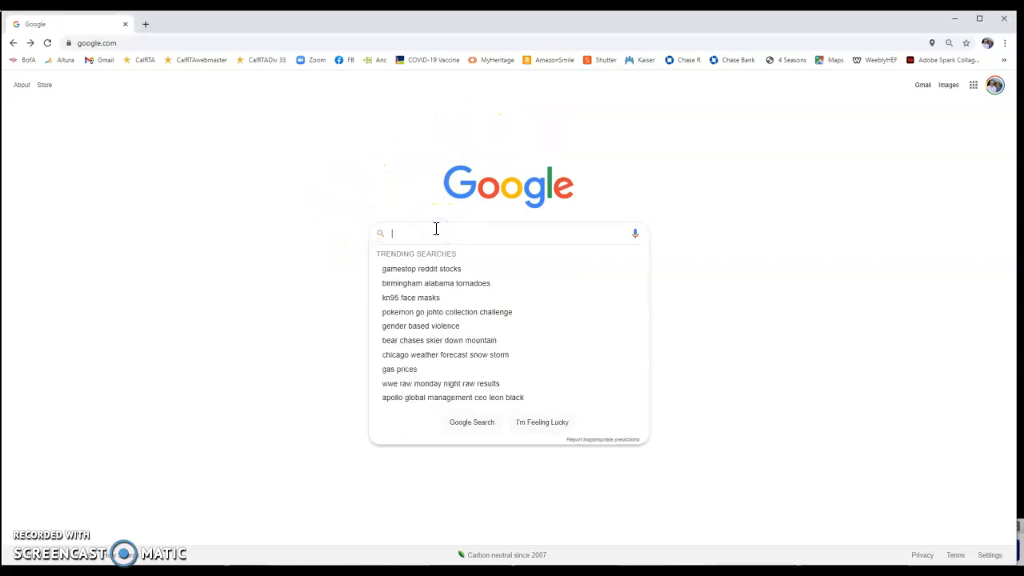
text(z)
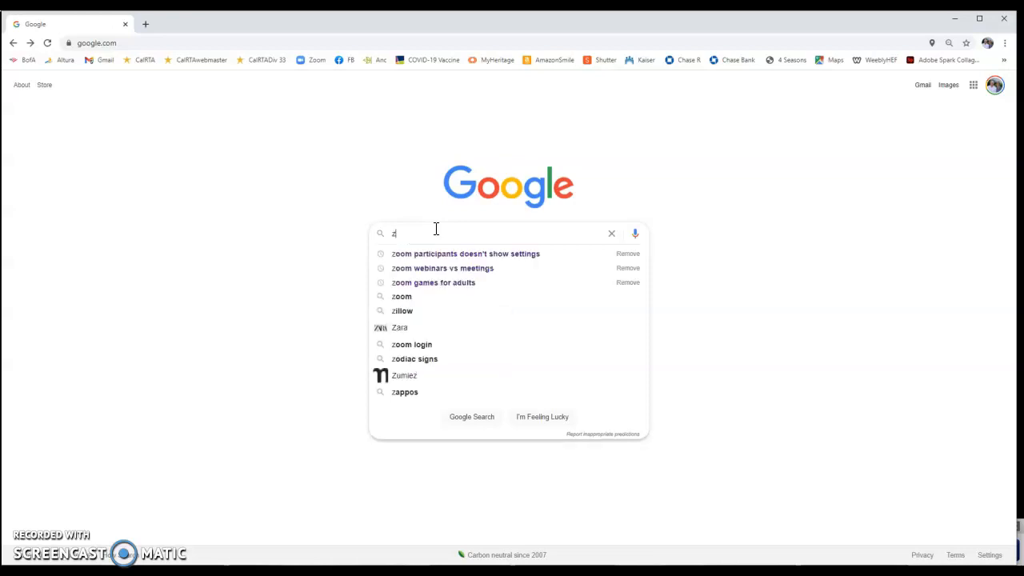
text(oom.us)
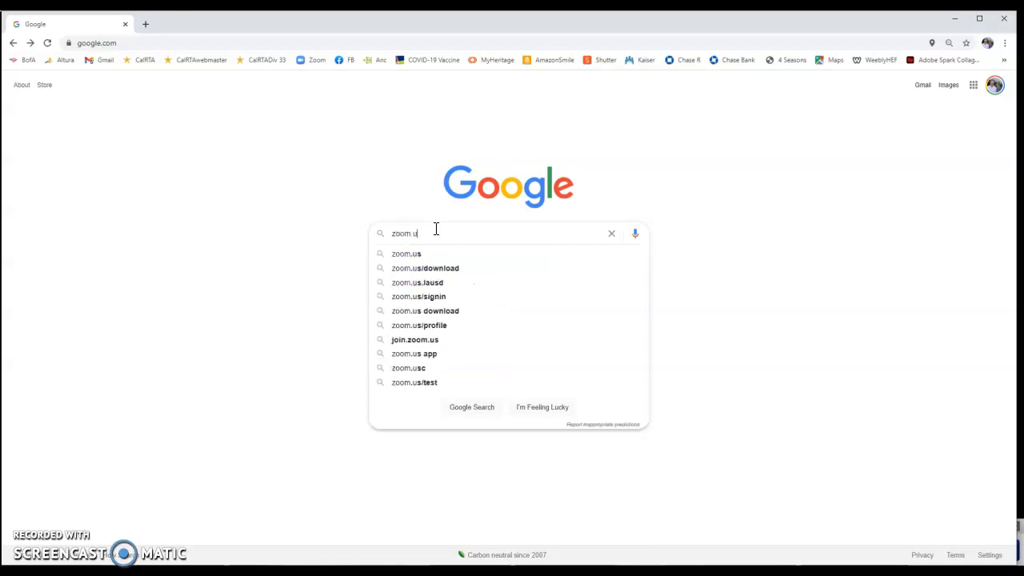
key(Return)
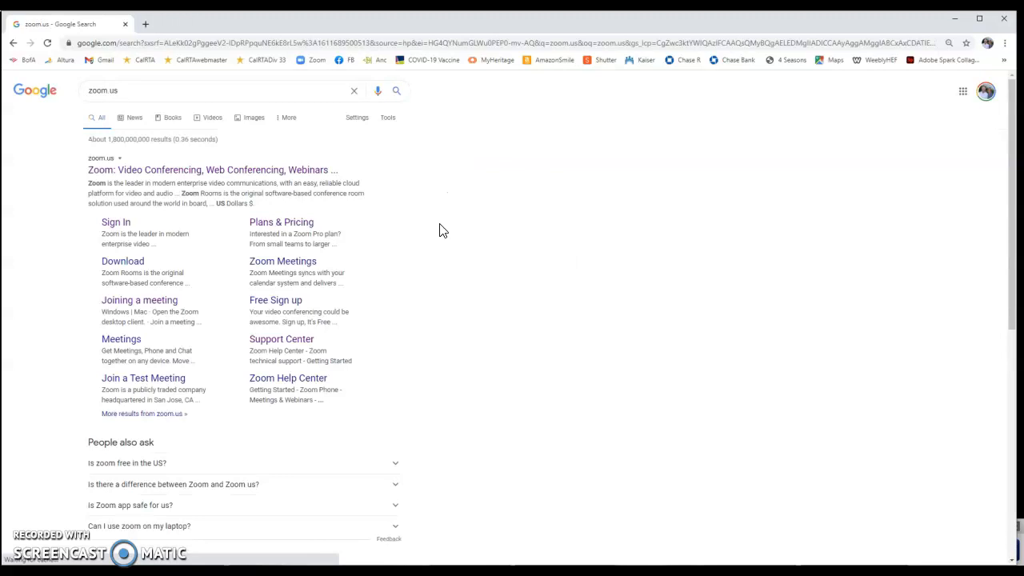
click(425, 228)
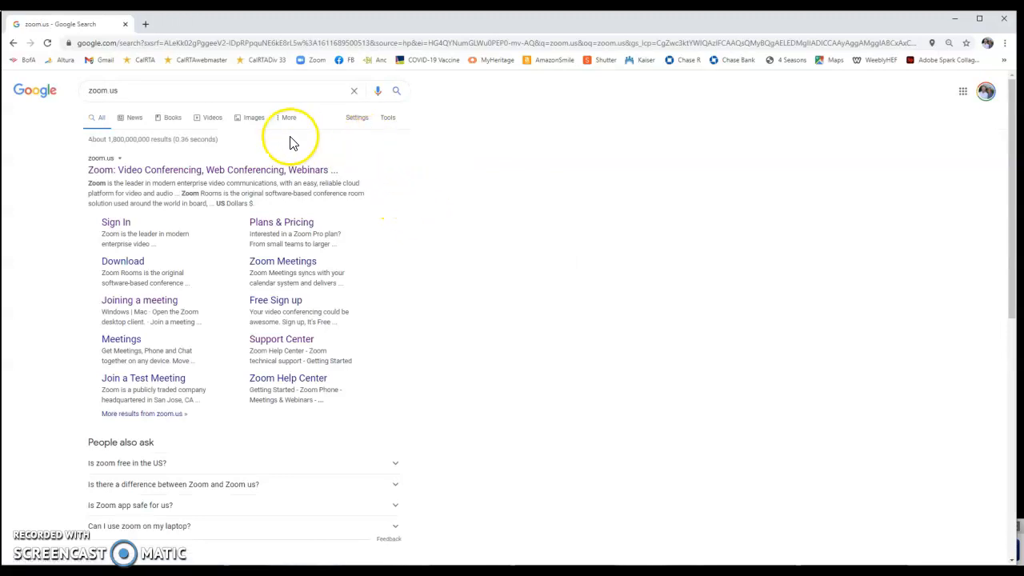
- Open Zoom's sign-in page from the search results and sign in with the first listed Google account
click(115, 224)
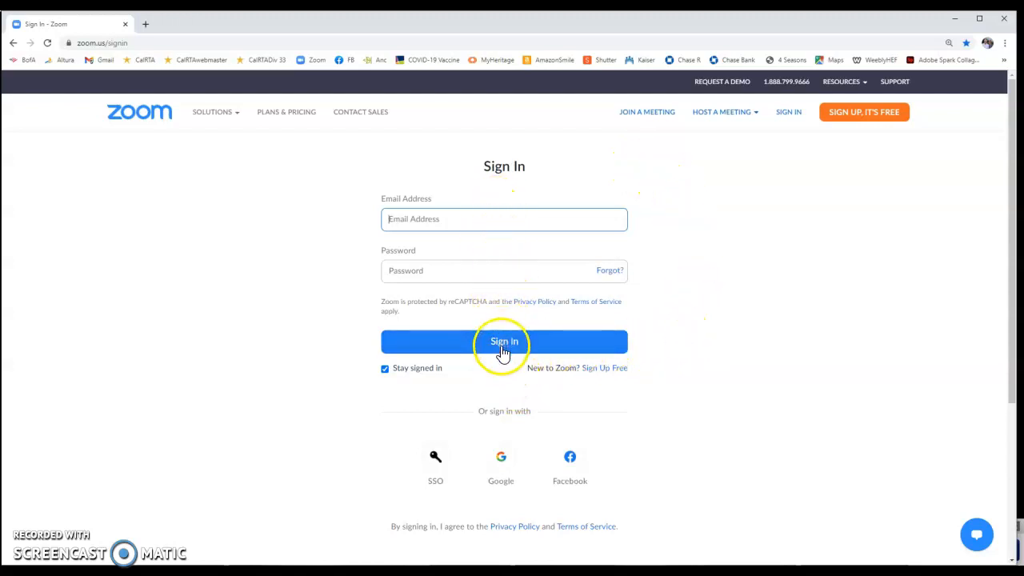
click(503, 460)
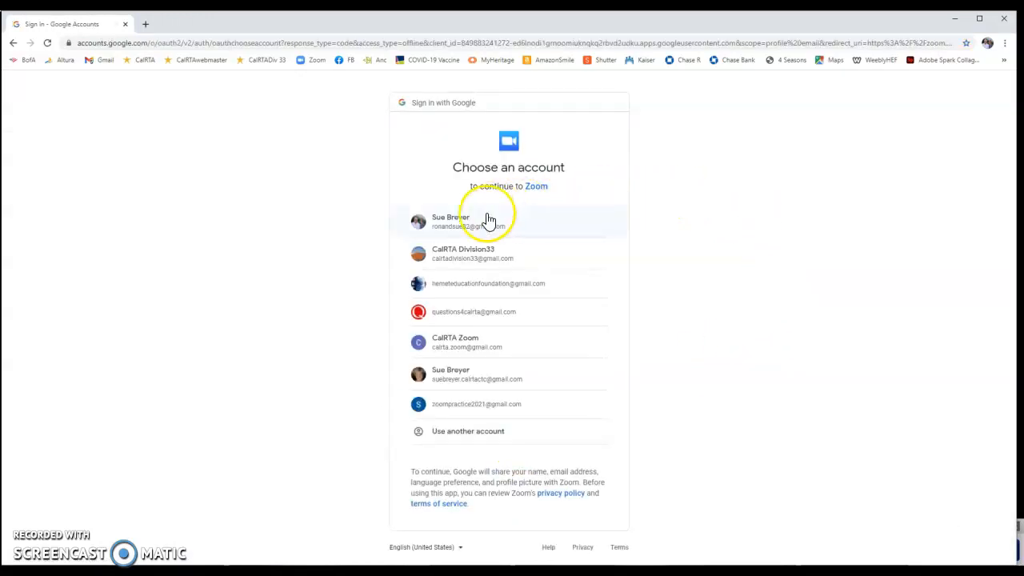
click(458, 228)
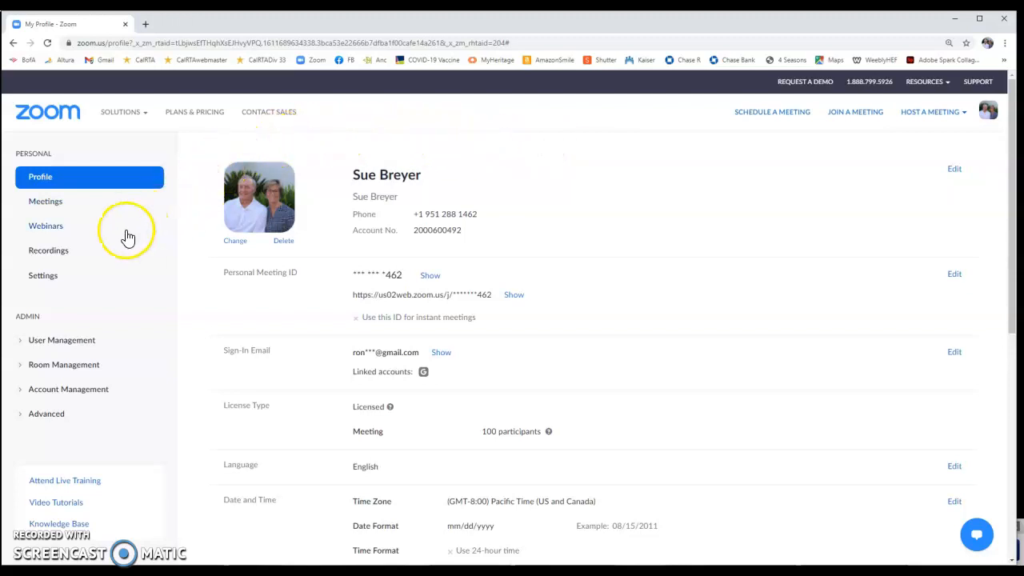
- Enable Breakout room in the advanced in-meeting settings, with the host allowed to assign participants when scheduling
click(44, 278)
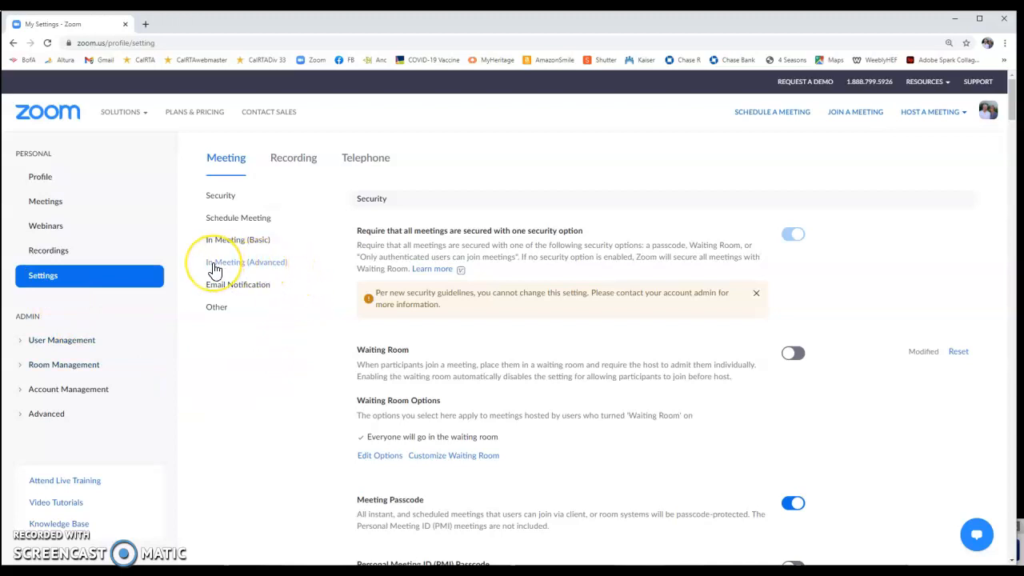
click(267, 269)
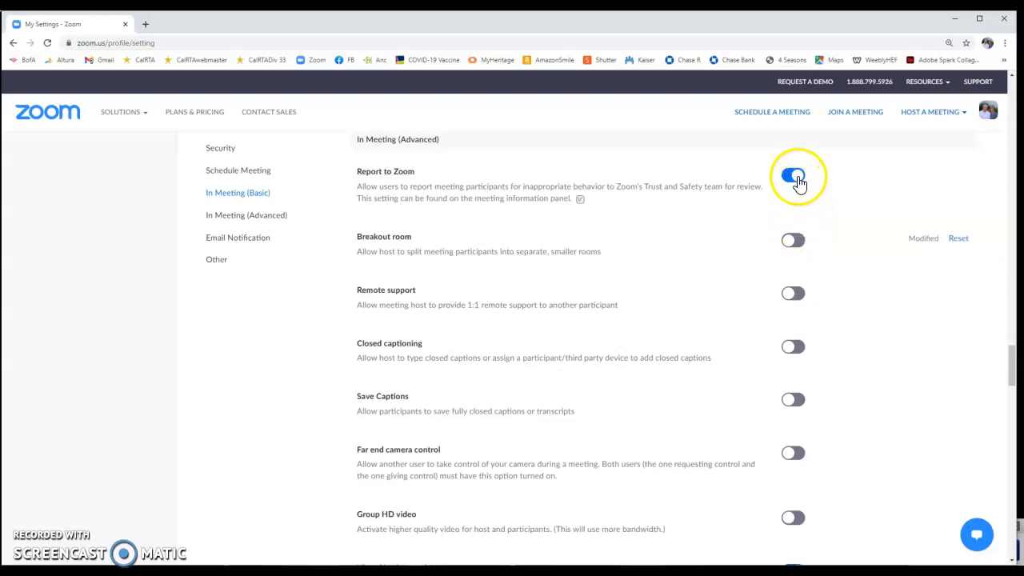
click(799, 246)
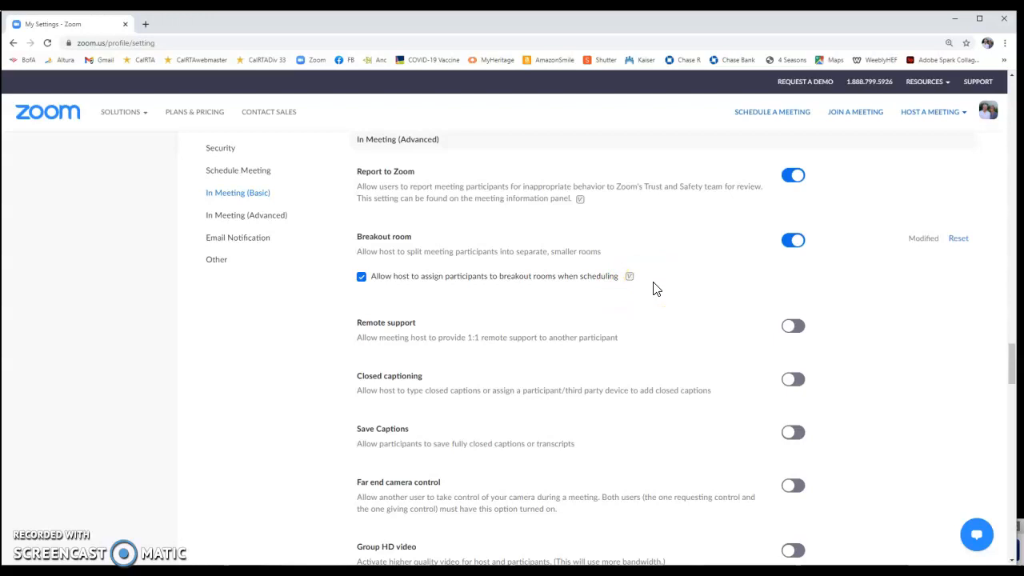
- Open the list of upcoming meetings and locate My Meeting with Breakout Rooms
scroll(654, 289, up, 10)
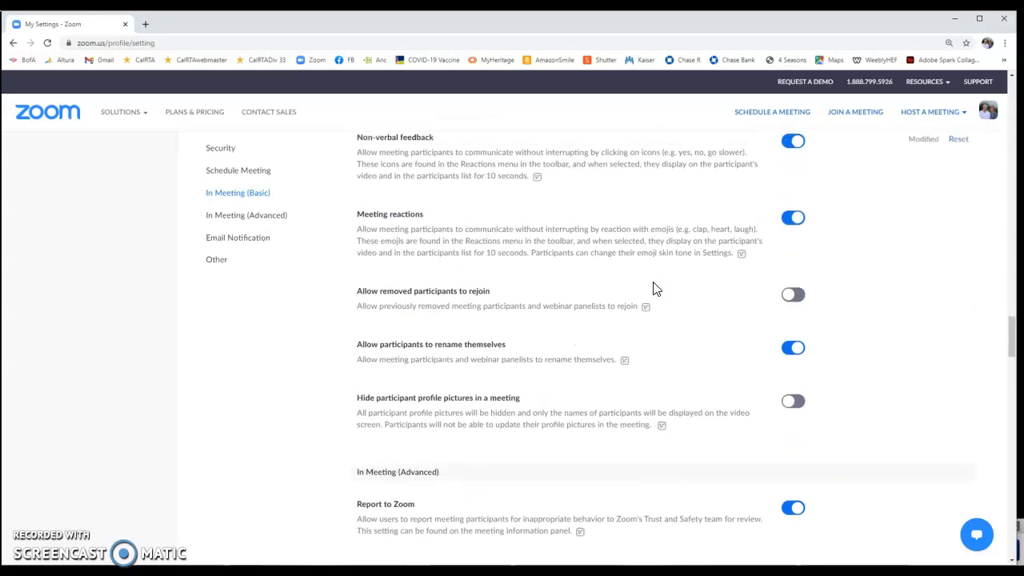
scroll(654, 289, up, 10)
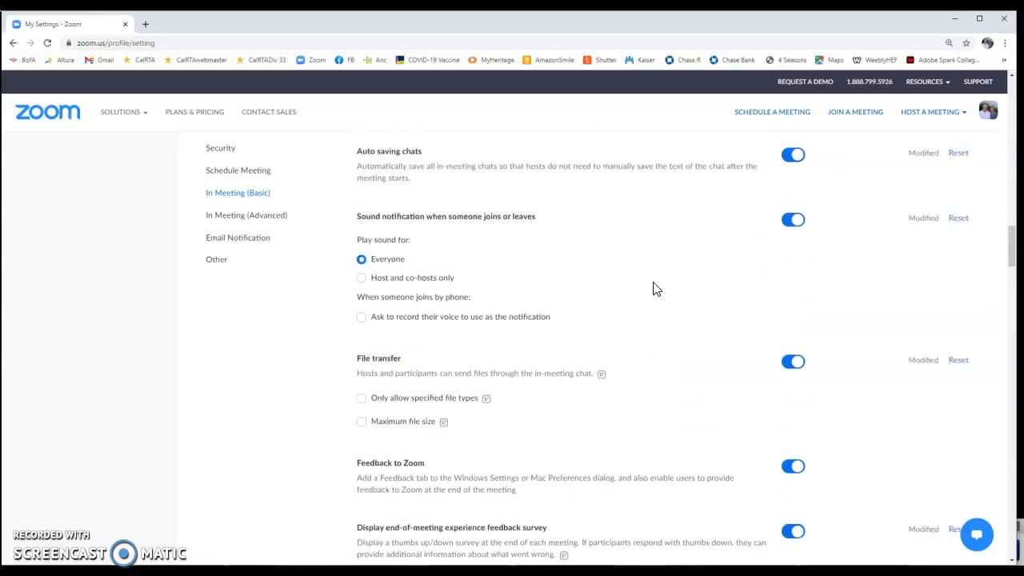
scroll(653, 289, up, 10)
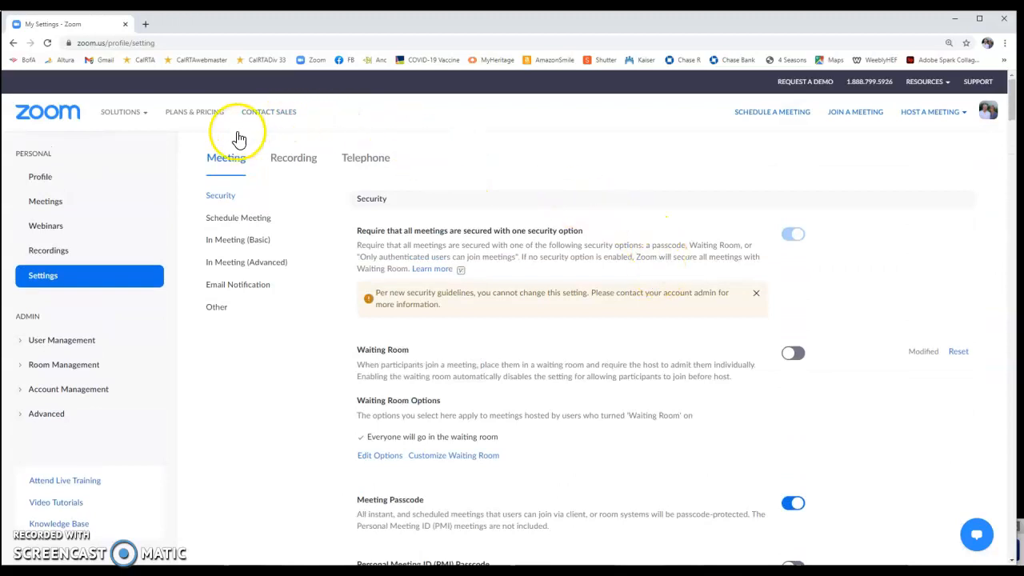
click(40, 202)
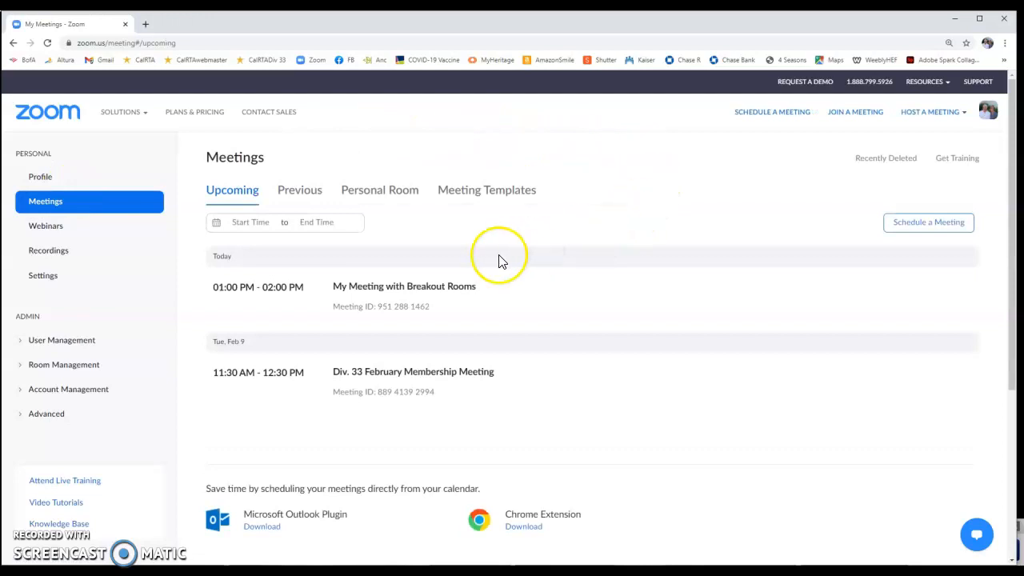
mouse_move(401, 295)
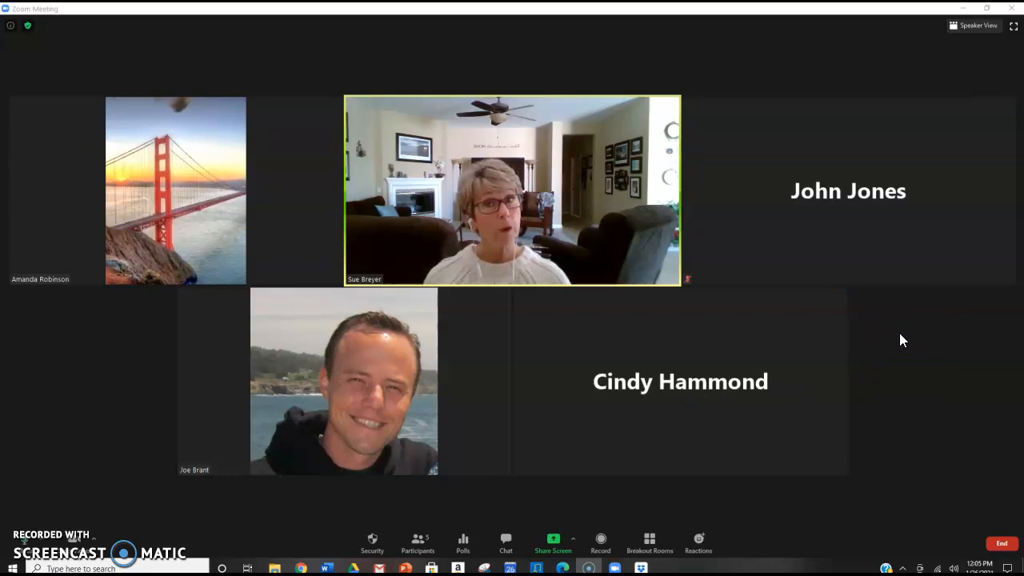
- In the running Zoom meeting, create 2 breakout rooms with the participants assigned automatically
click(652, 550)
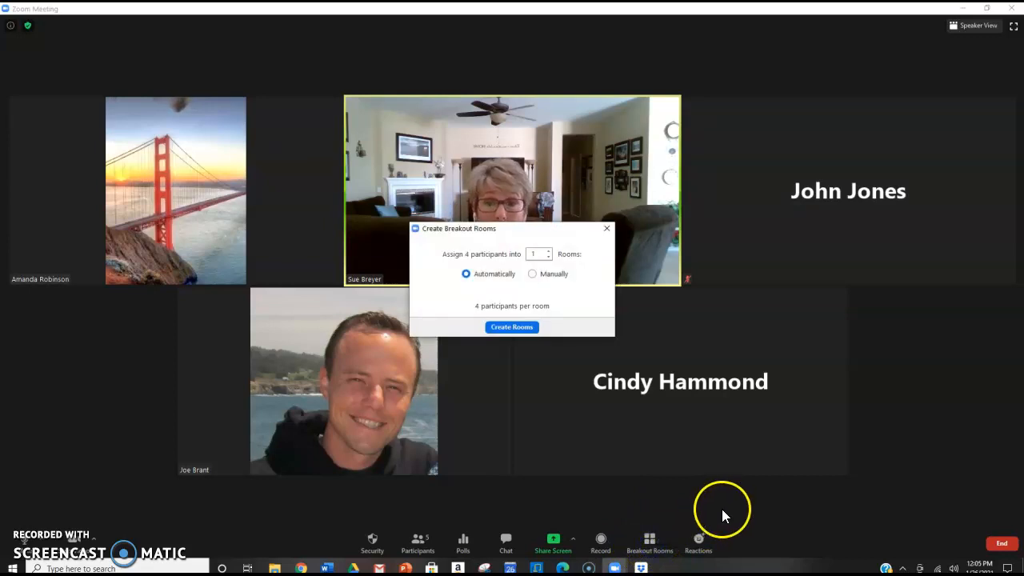
drag(543, 237, 525, 297)
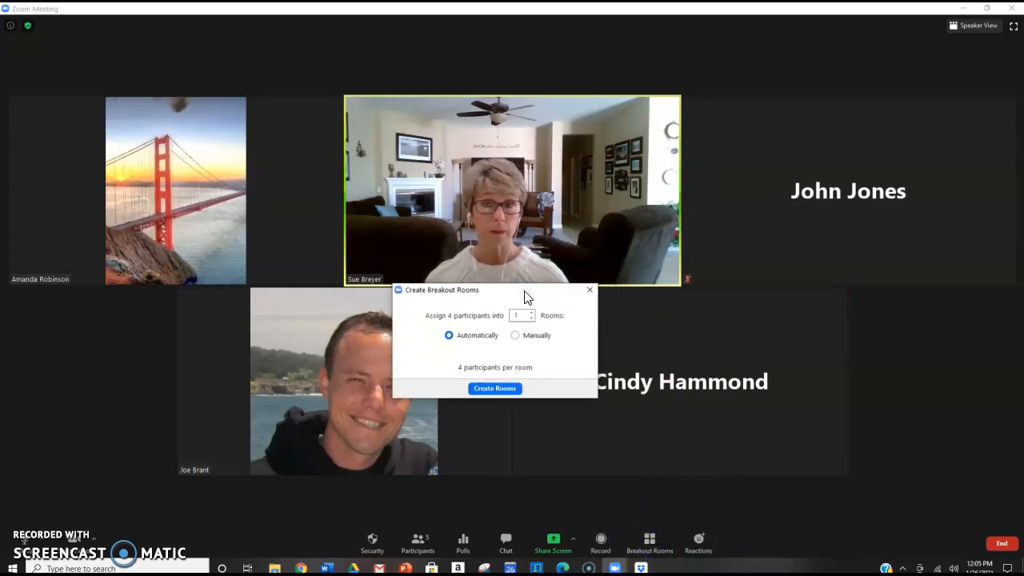
mouse_move(485, 295)
mouse_down()
mouse_move(556, 278)
mouse_move(541, 298)
mouse_move(485, 299)
mouse_up()
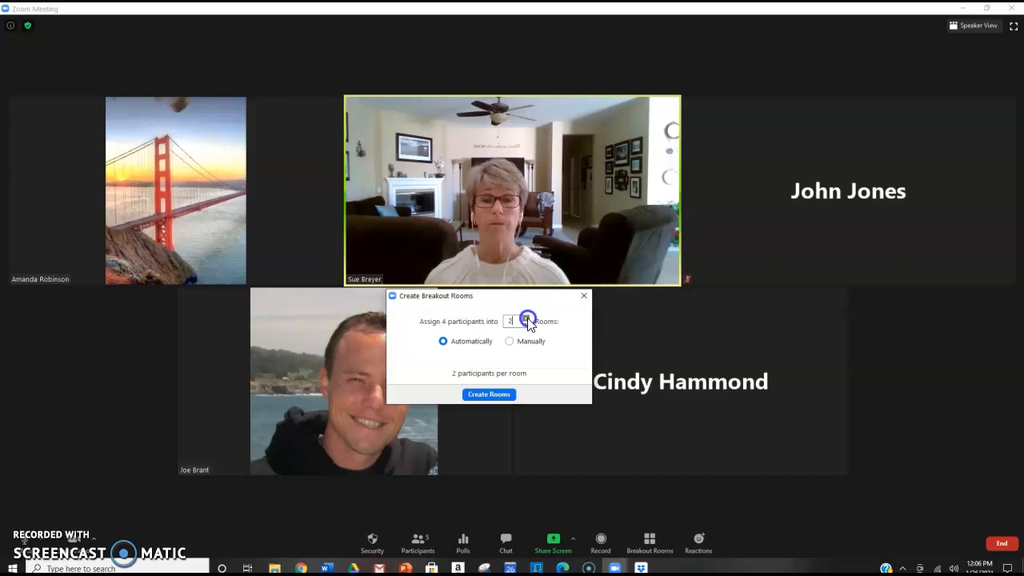
click(529, 318)
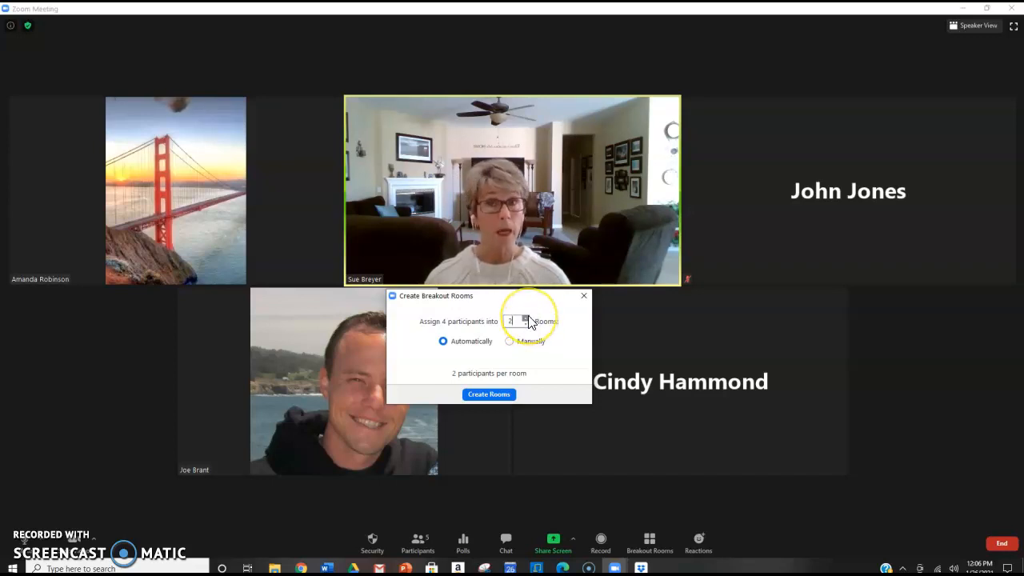
click(524, 319)
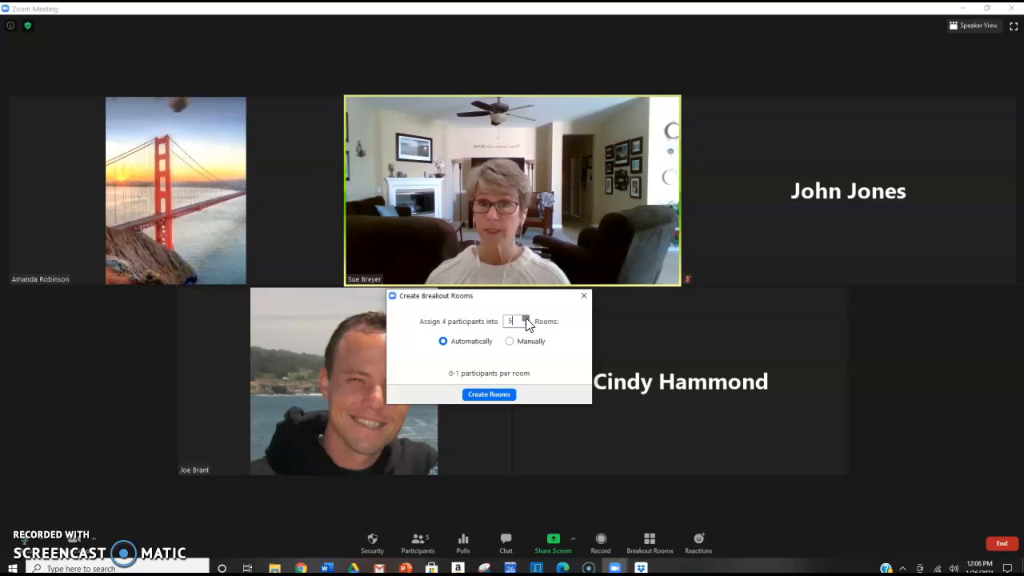
click(525, 324)
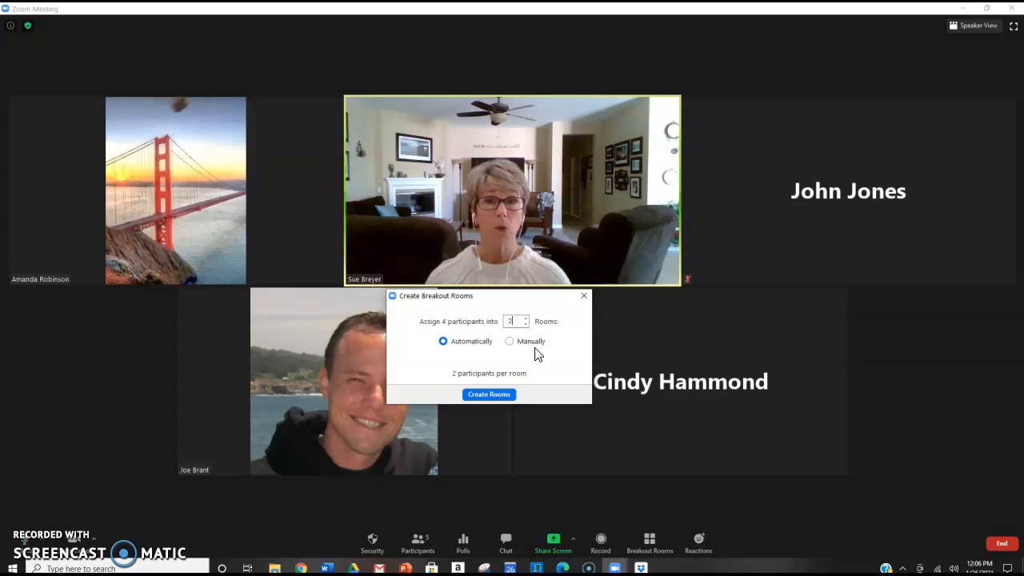
click(488, 394)
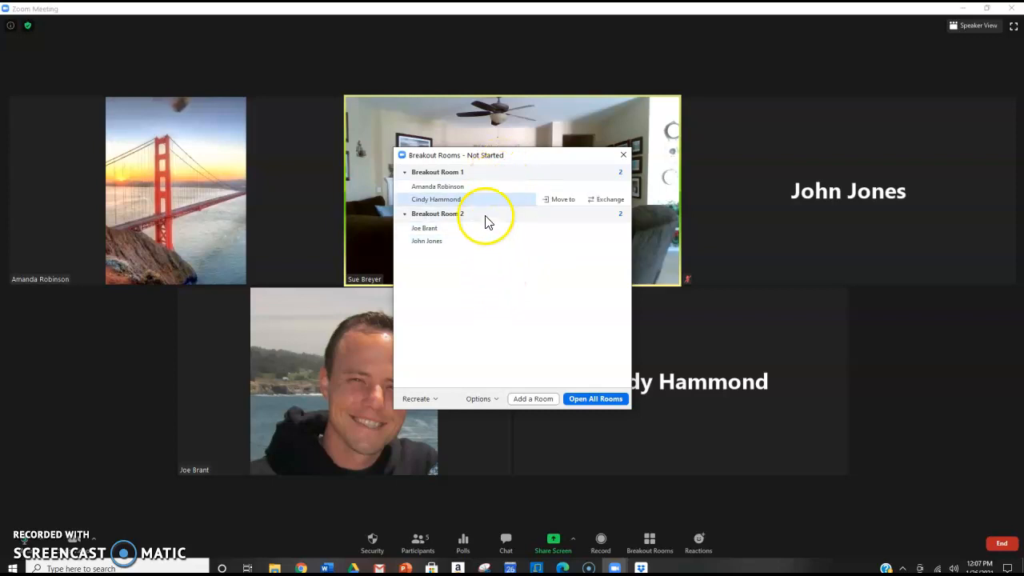
- Open all breakout rooms and move the breakout rooms window away from the centre of the host's video
mouse_move(483, 188)
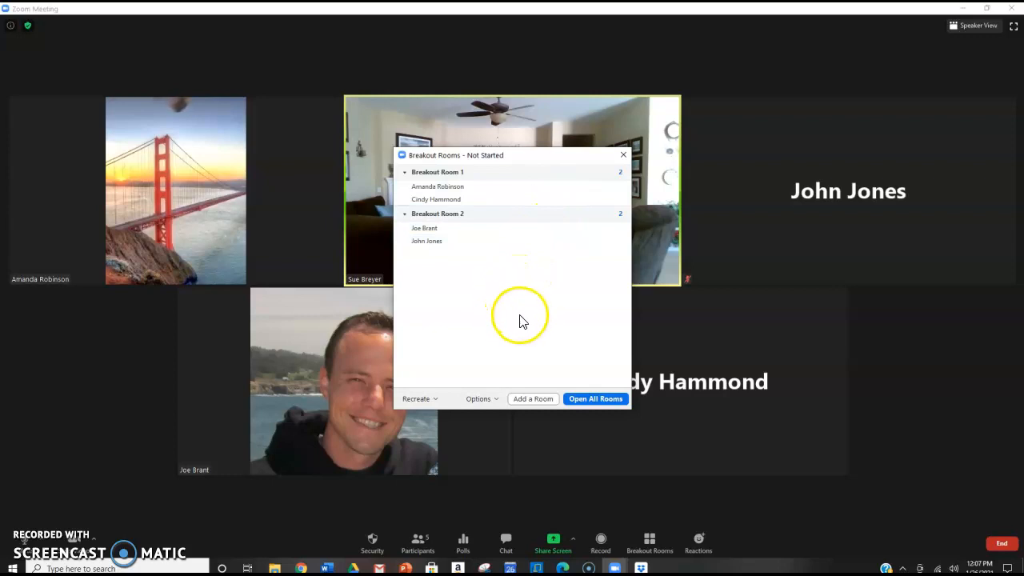
click(591, 400)
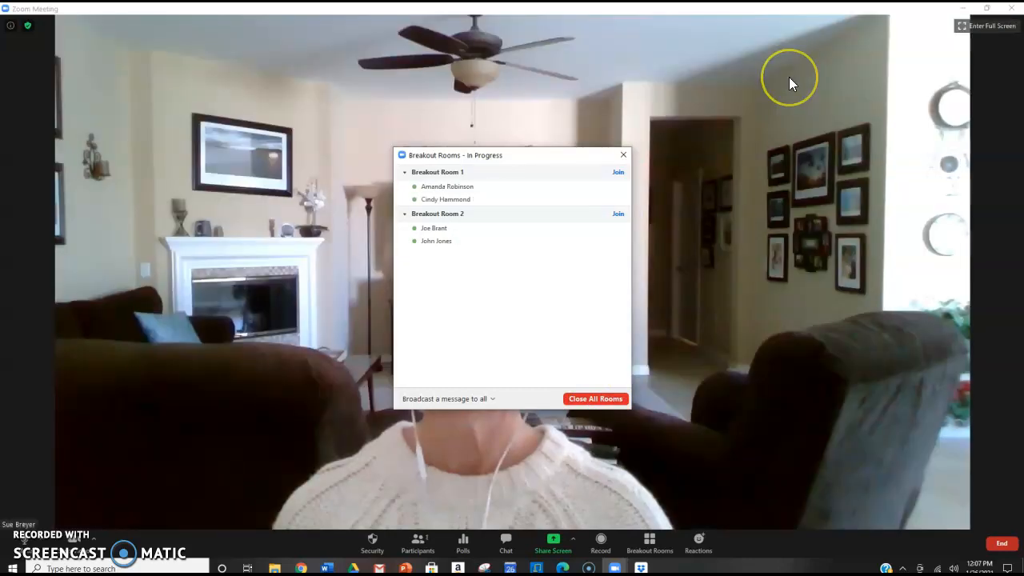
drag(557, 160, 297, 216)
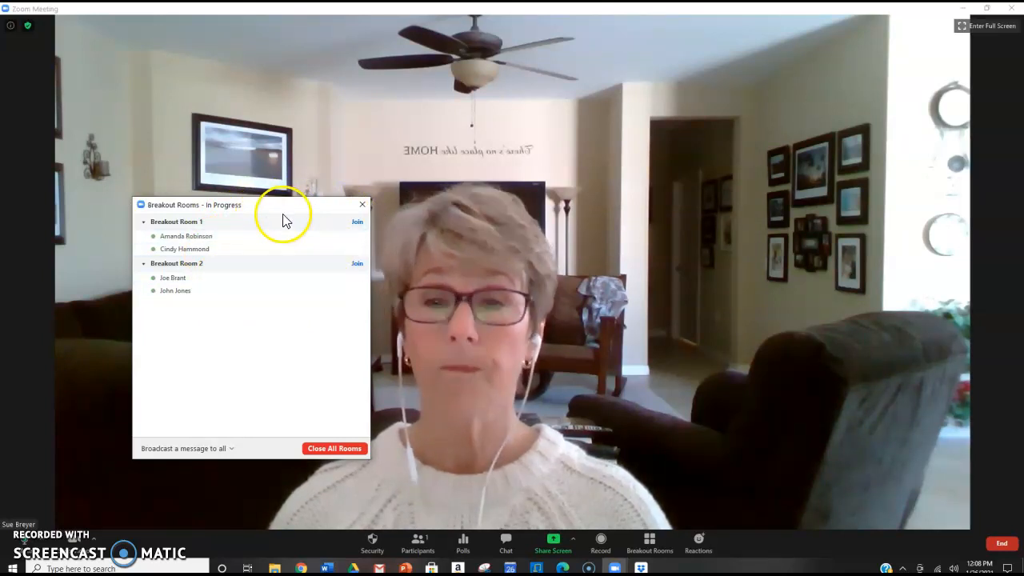
click(357, 229)
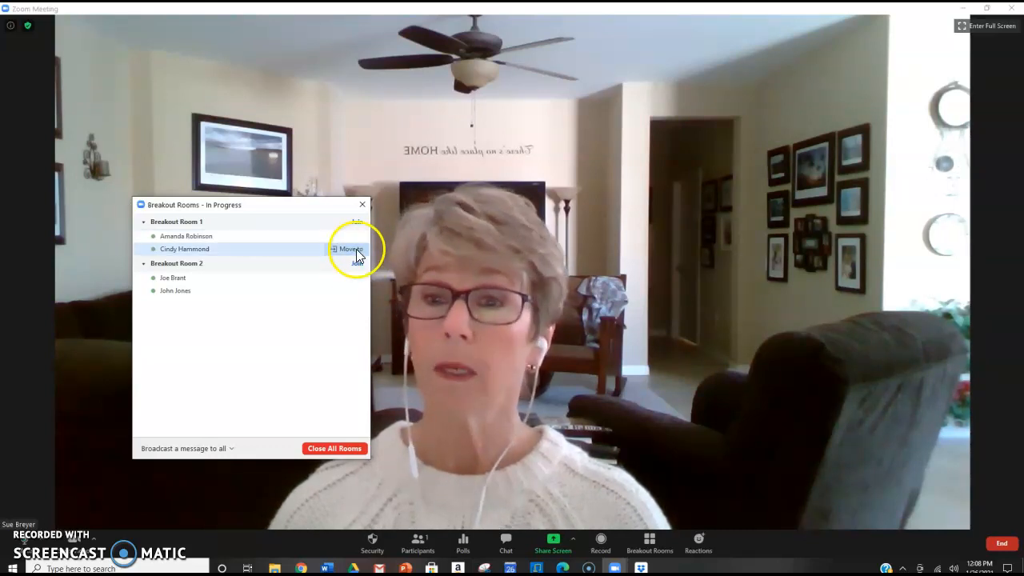
mouse_move(357, 279)
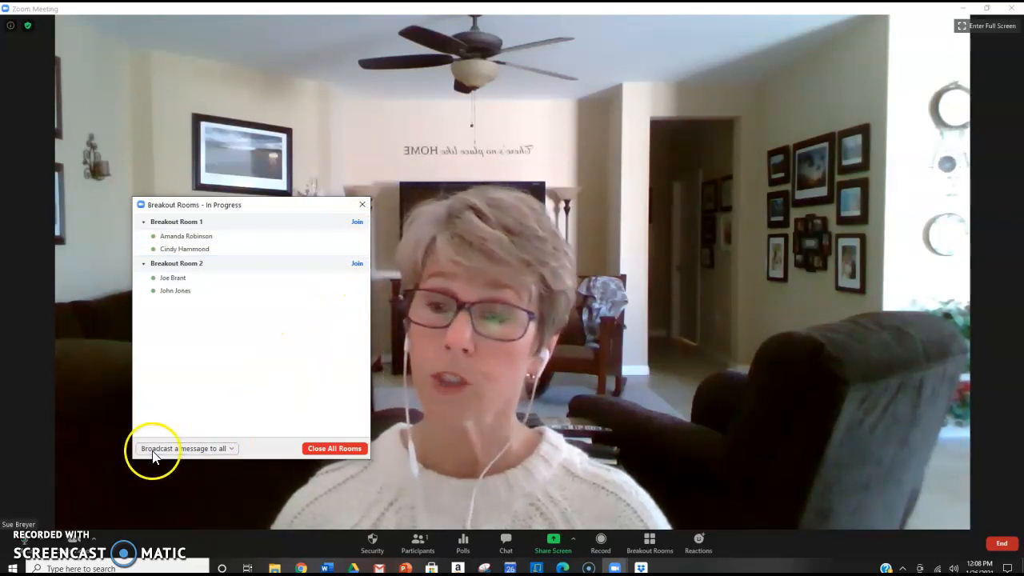
- Broadcast the message "You have one more minute" to all breakout rooms
click(220, 450)
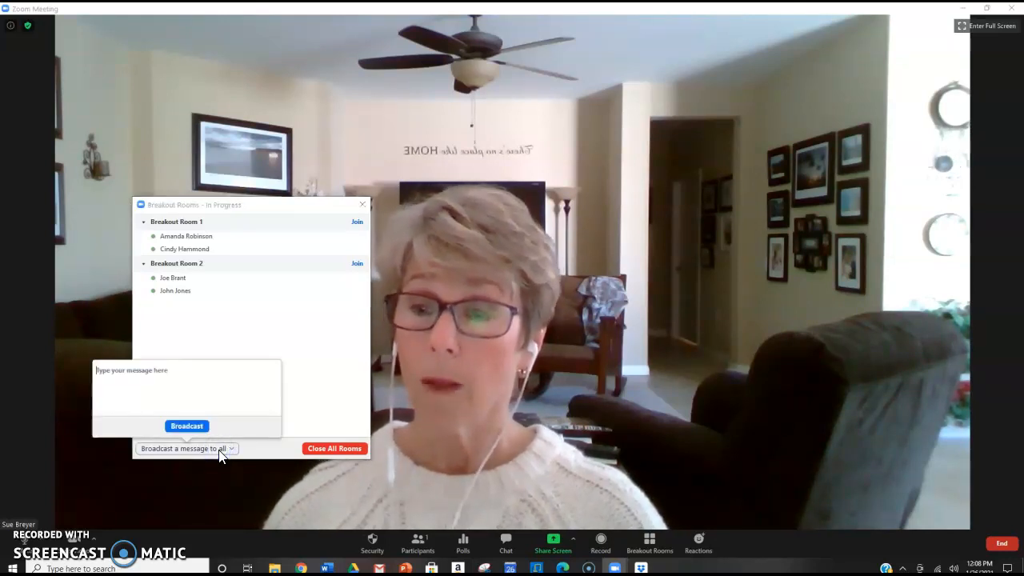
click(219, 409)
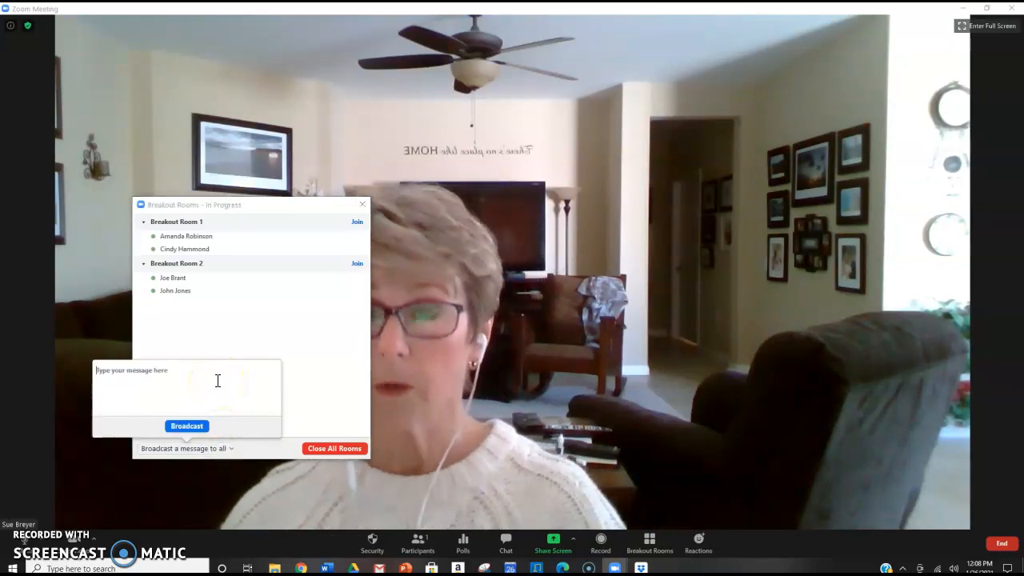
text(You have)
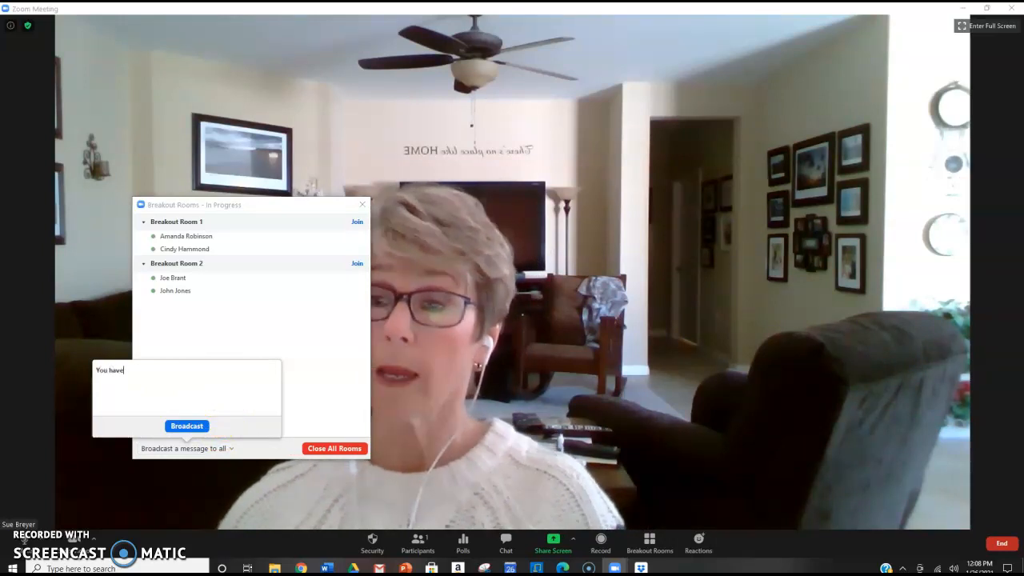
text( one more )
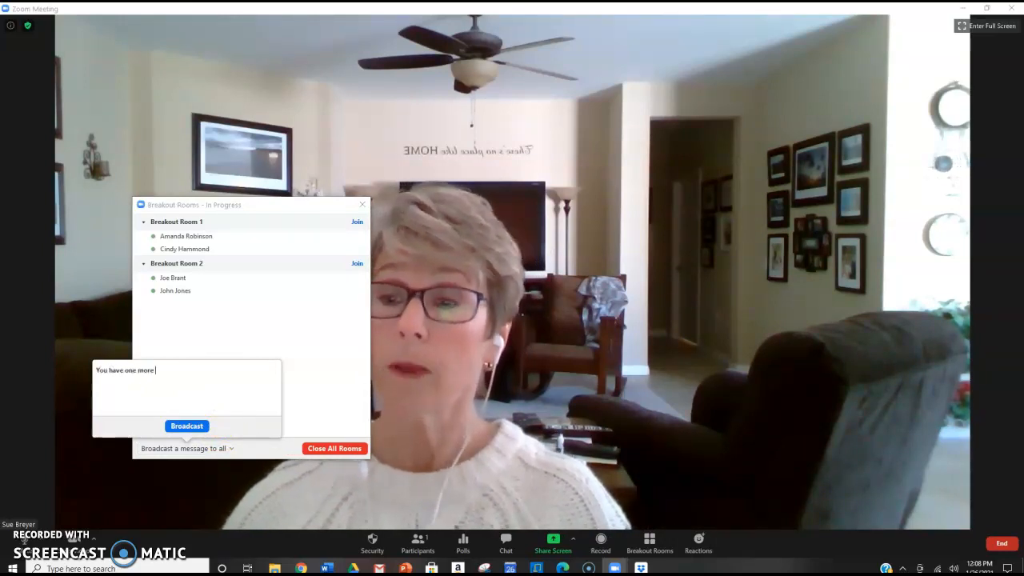
text(minute)
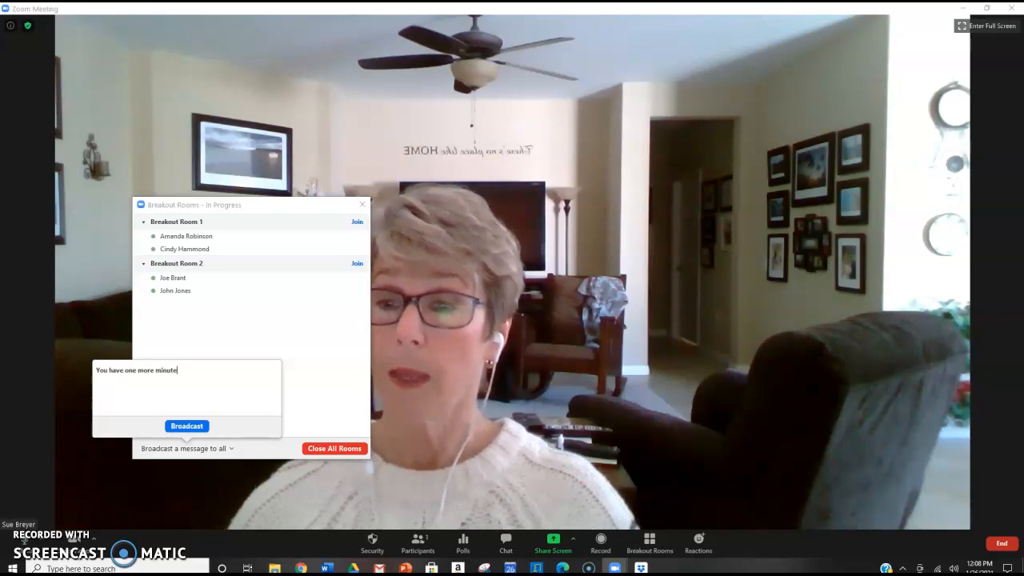
click(184, 428)
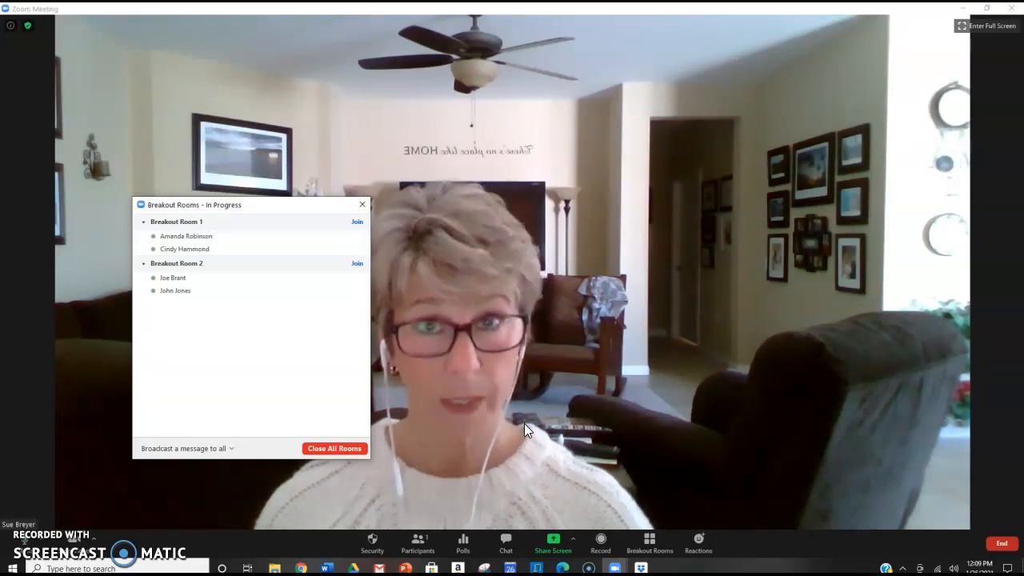
- Close all breakout rooms to bring the participants back, and dismiss the breakout rooms window
click(346, 450)
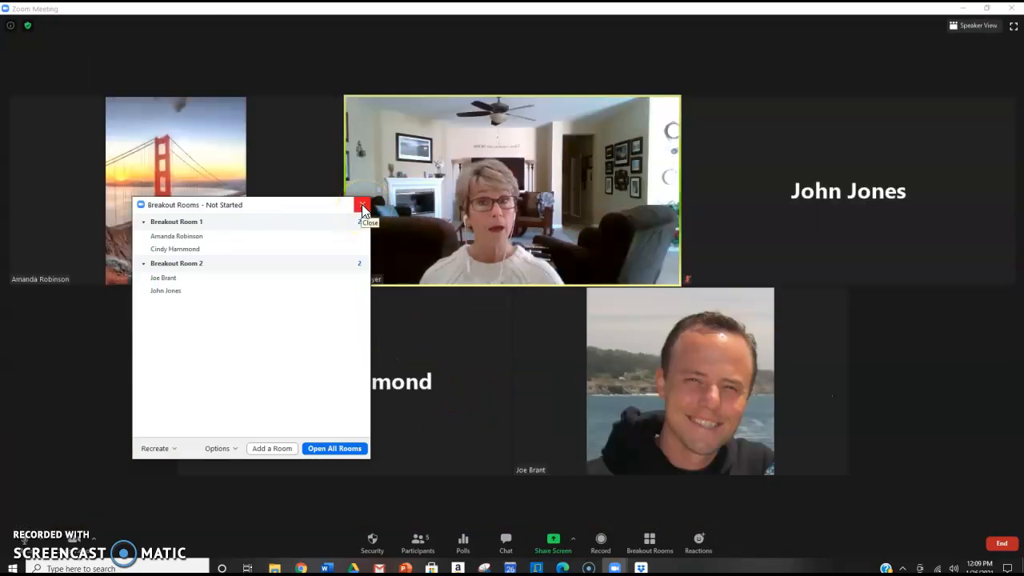
click(362, 205)
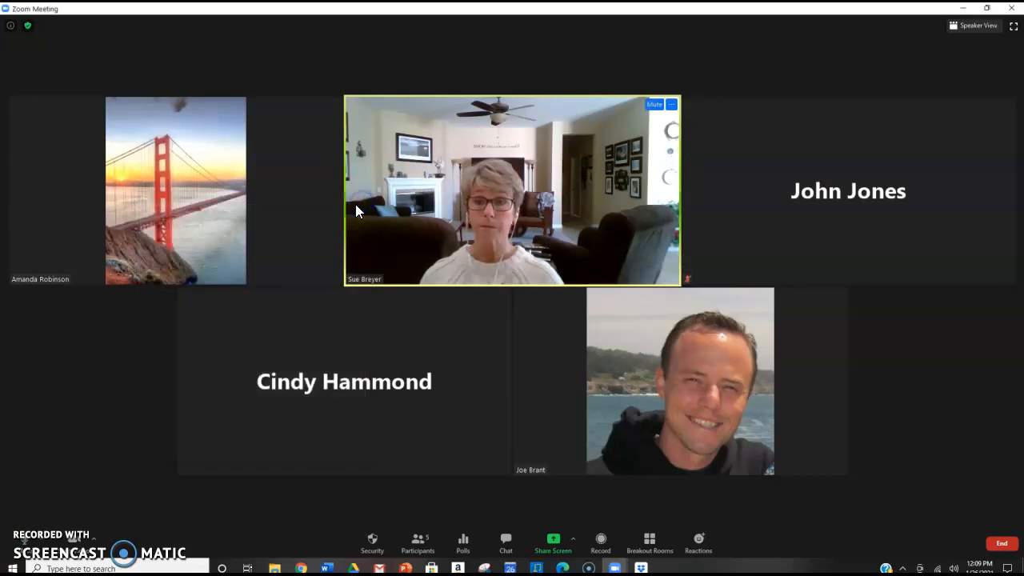